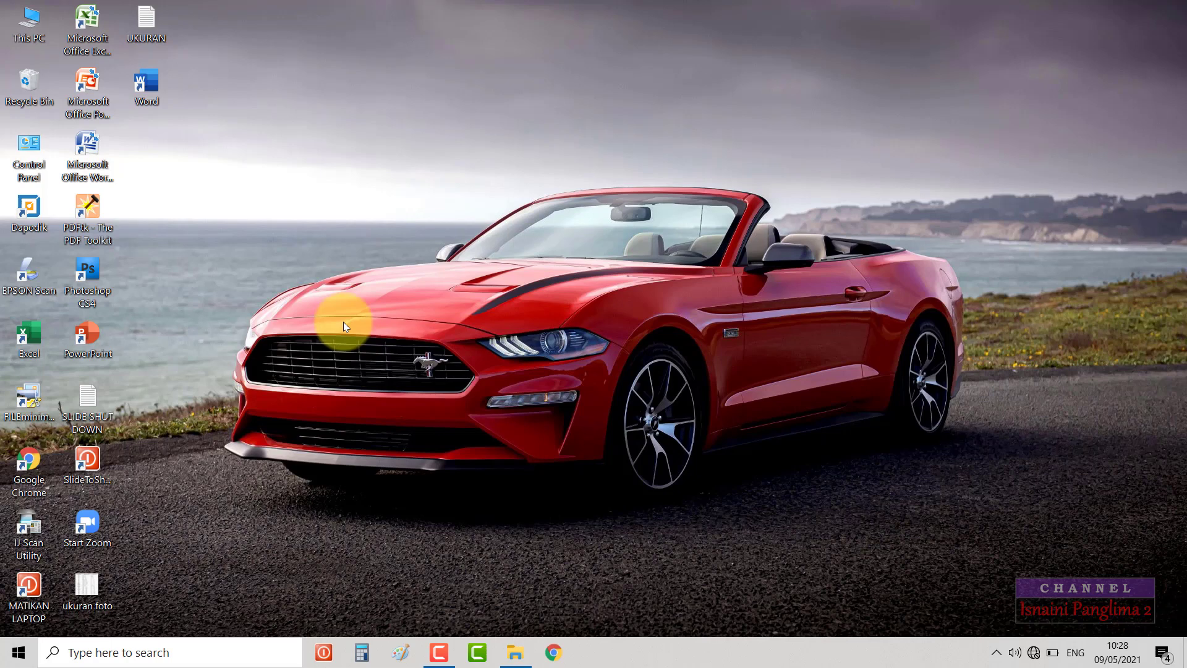
Step: Search Windows for the Startup Apps system settings and open them
{"action": "left_click", "coordinate": [212, 653]}
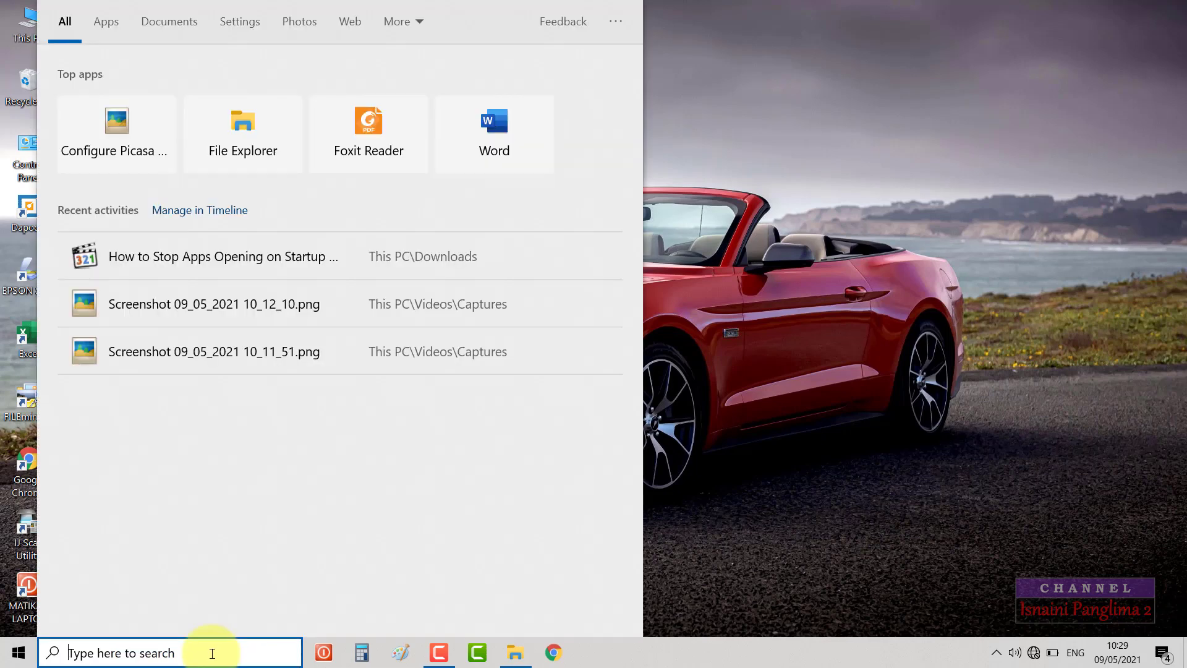
{"action": "type", "text": "star"}
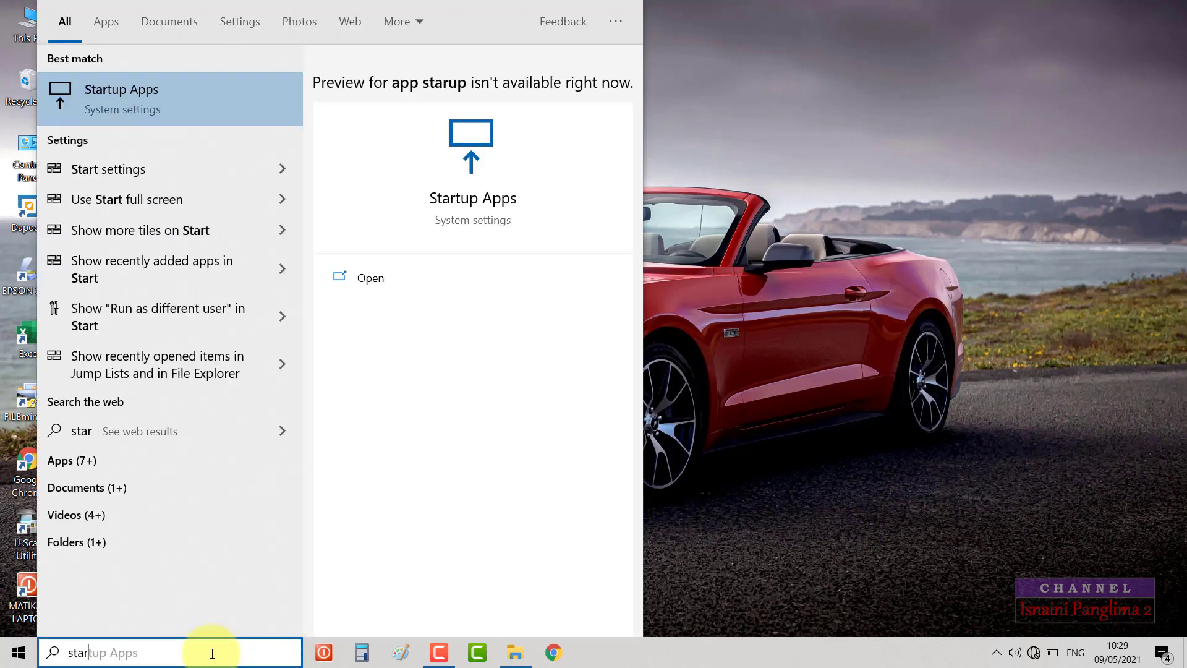
{"action": "type", "text": "up a"}
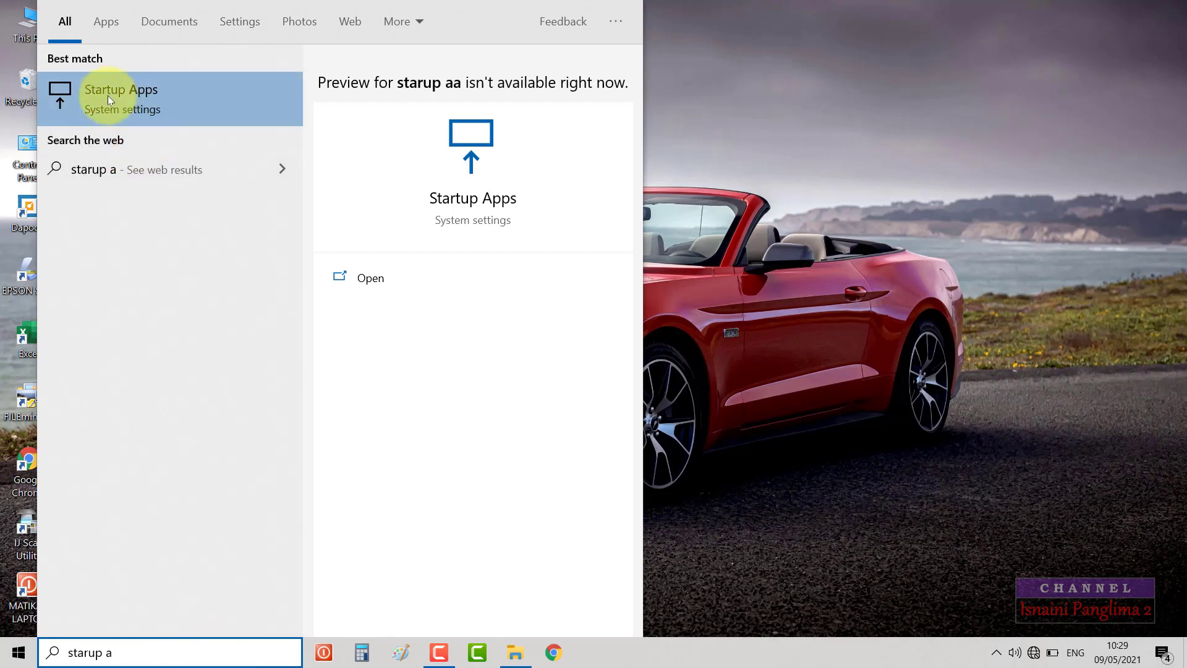
{"action": "left_click", "coordinate": [140, 101]}
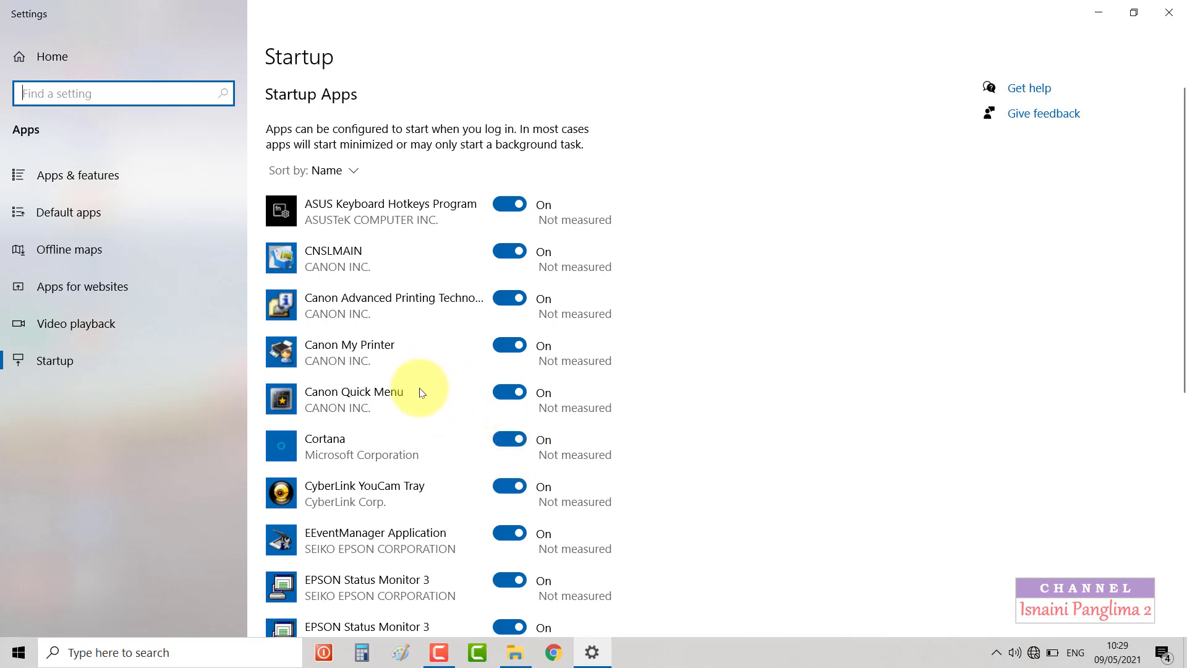
Step: Turn off startup for CNSLMAIN, the Canon Advanced Printing entry, Canon My Printer, Canon Quick Menu and Cortana
{"action": "scroll", "coordinate": [421, 394], "scroll_direction": "down", "scroll_amount": 7}
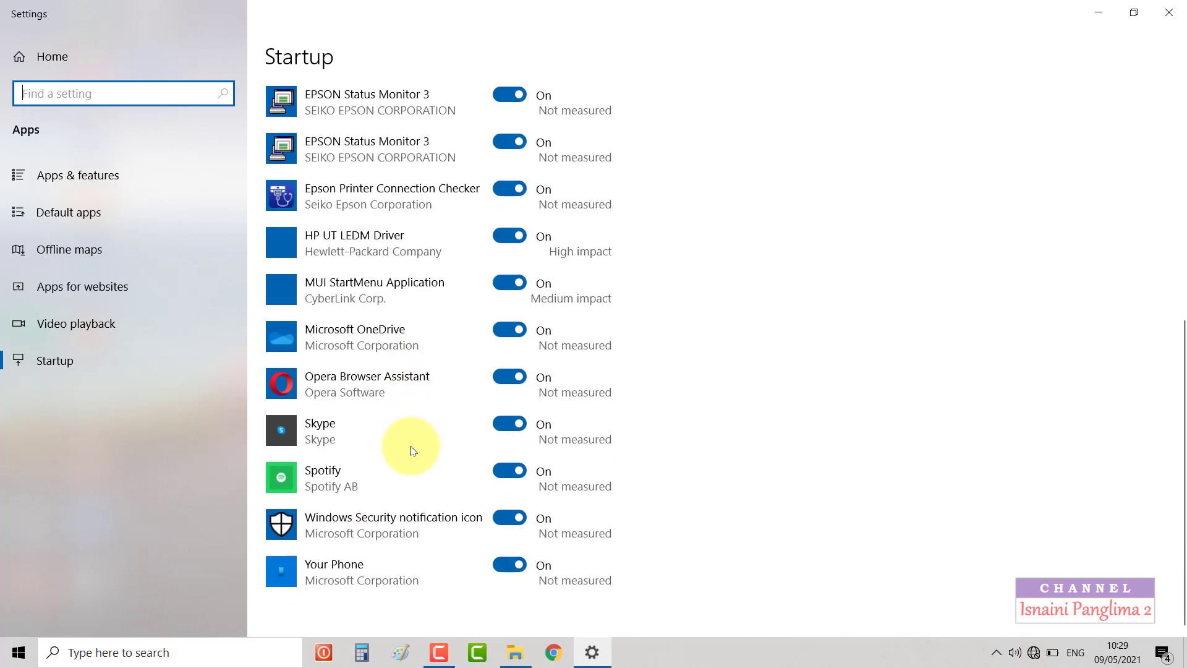
{"action": "scroll", "coordinate": [437, 470], "scroll_direction": "up", "scroll_amount": 7}
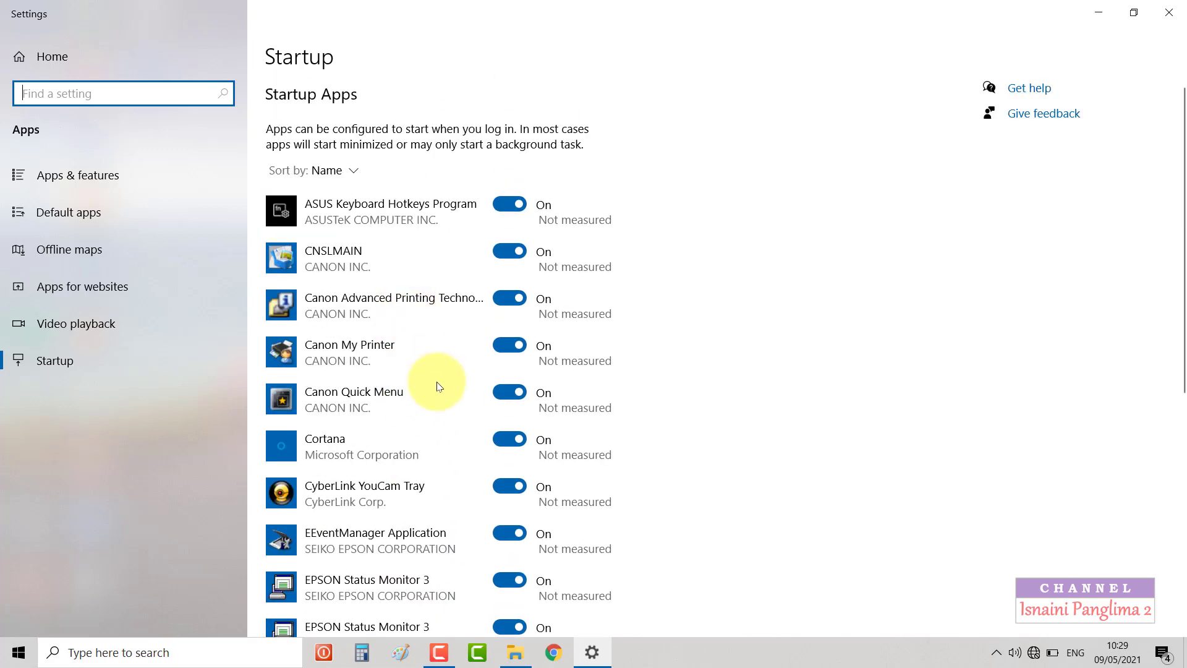
{"action": "left_click", "coordinate": [499, 253]}
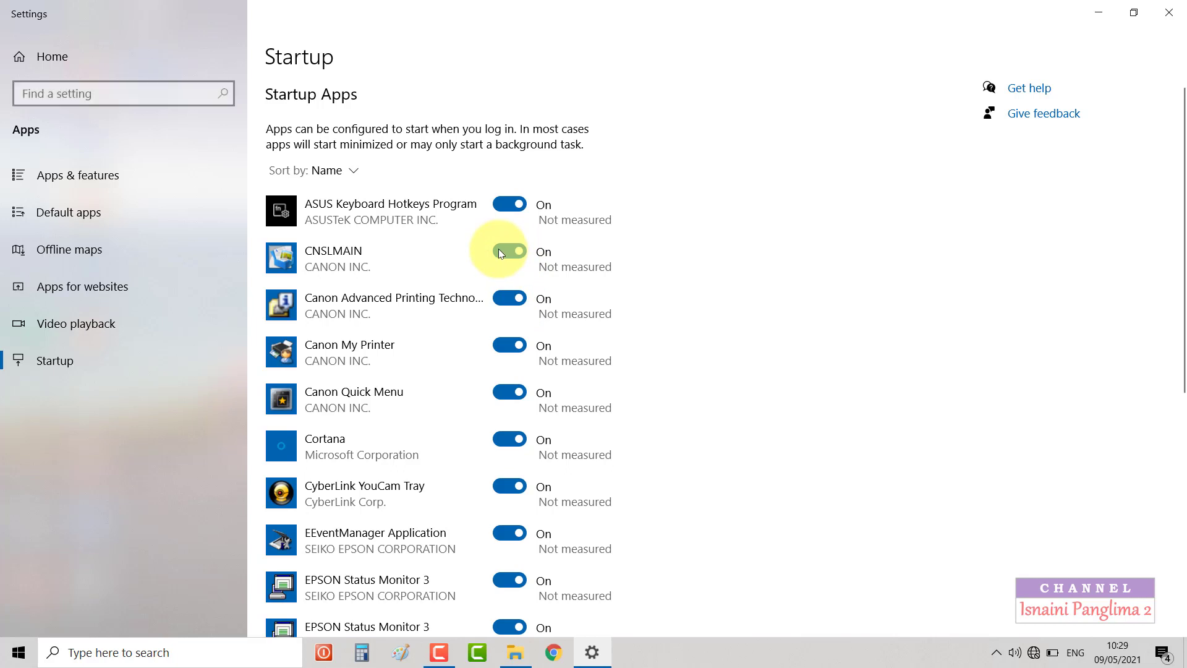
{"action": "left_click", "coordinate": [504, 304]}
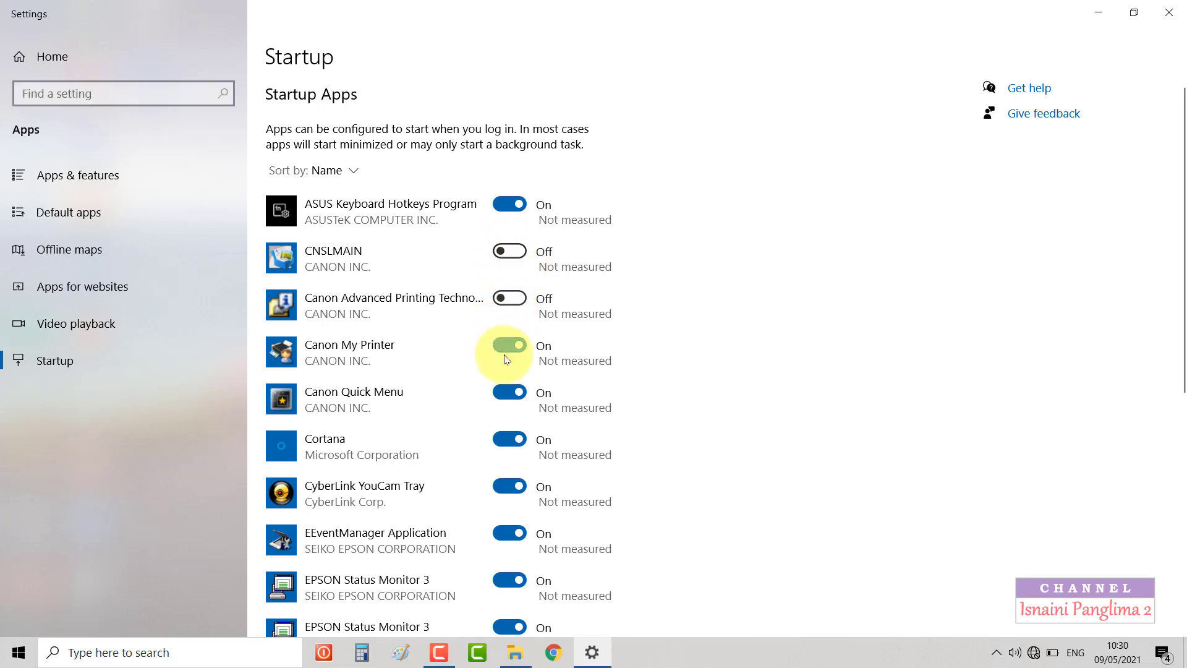
{"action": "left_click", "coordinate": [508, 346]}
{"action": "left_click", "coordinate": [503, 393]}
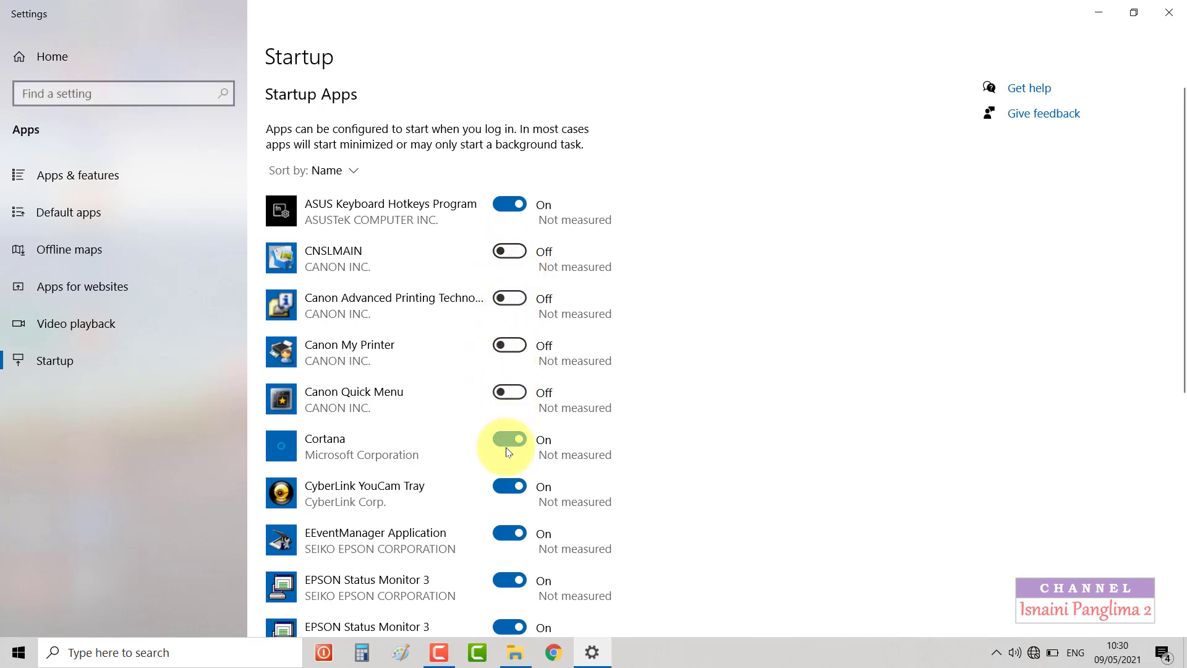
{"action": "left_click", "coordinate": [504, 441]}
Step: Turn off startup for CyberLink YouCam Tray, EEventManager Application, both EPSON Status Monitor 3 entries, Epson Printer Connection Checker and HP UT LEDM Driver
{"action": "scroll", "coordinate": [505, 483], "scroll_direction": "down", "scroll_amount": 2}
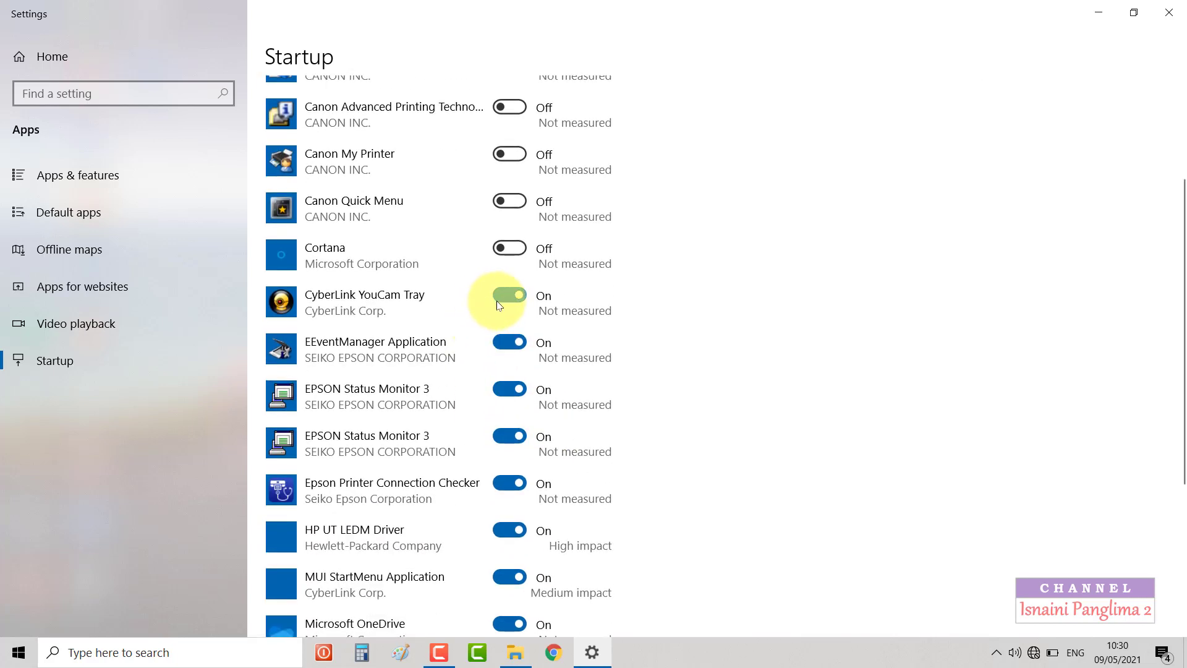
{"action": "left_click", "coordinate": [500, 295]}
{"action": "left_click", "coordinate": [506, 348]}
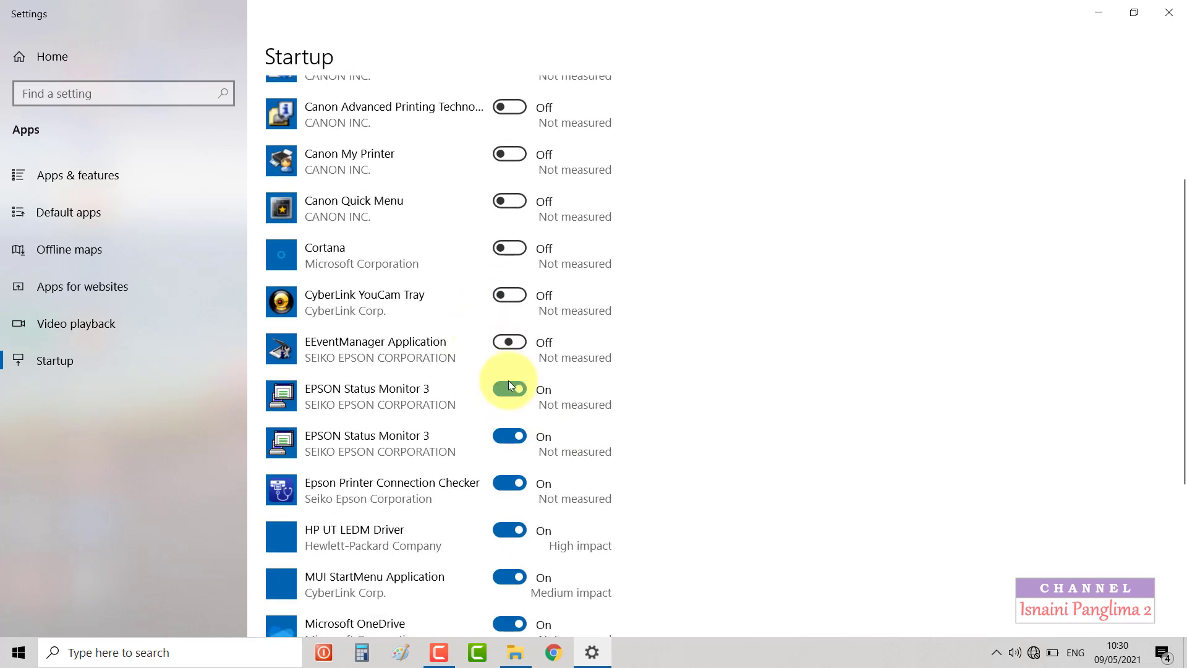
{"action": "left_click", "coordinate": [509, 389]}
{"action": "left_click", "coordinate": [508, 434]}
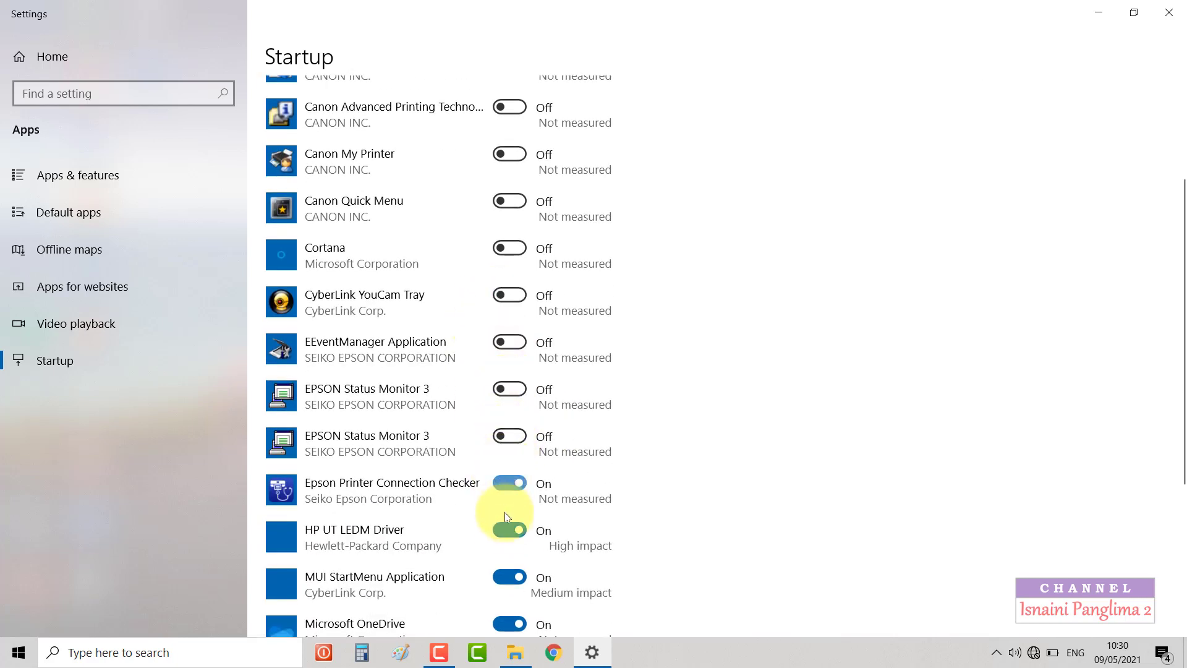
{"action": "left_click", "coordinate": [505, 530]}
Step: Turn off startup for MUI StartMenu Application, Microsoft OneDrive, Opera Browser Assistant, Skype, Spotify, Windows Security notification icon and Your Phone
{"action": "scroll", "coordinate": [503, 520], "scroll_direction": "down", "scroll_amount": 4}
{"action": "left_click", "coordinate": [507, 292]}
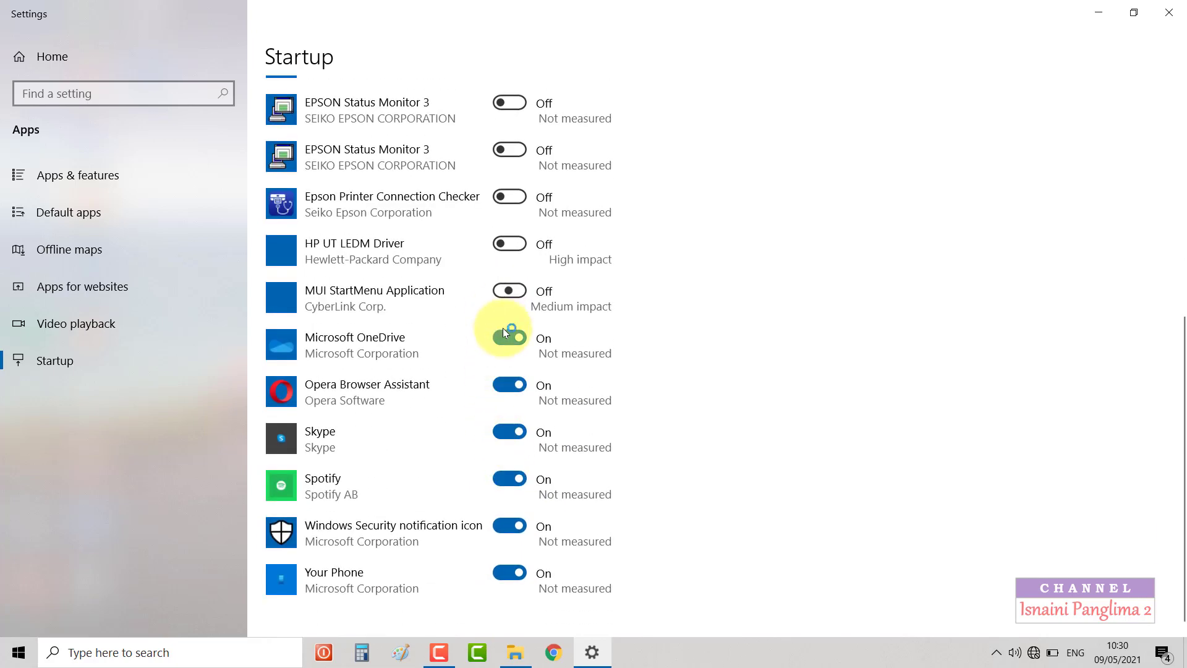
{"action": "left_click", "coordinate": [502, 333]}
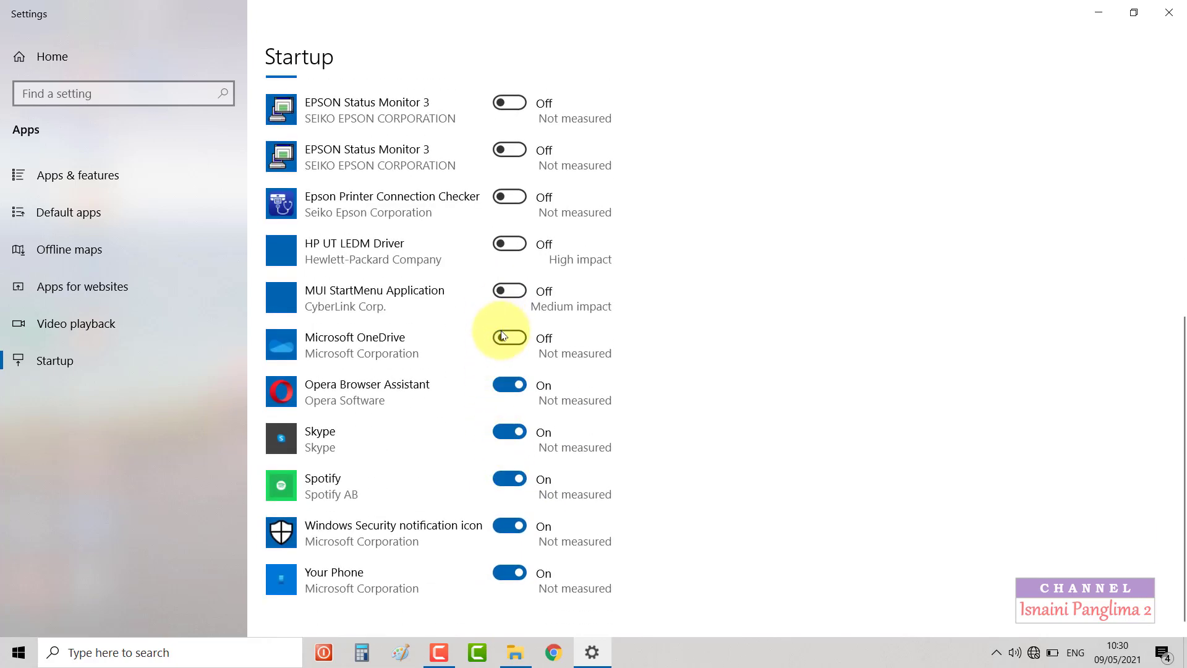
{"action": "left_click", "coordinate": [500, 386]}
{"action": "left_click", "coordinate": [506, 433]}
{"action": "left_click", "coordinate": [505, 479]}
{"action": "left_click", "coordinate": [511, 535]}
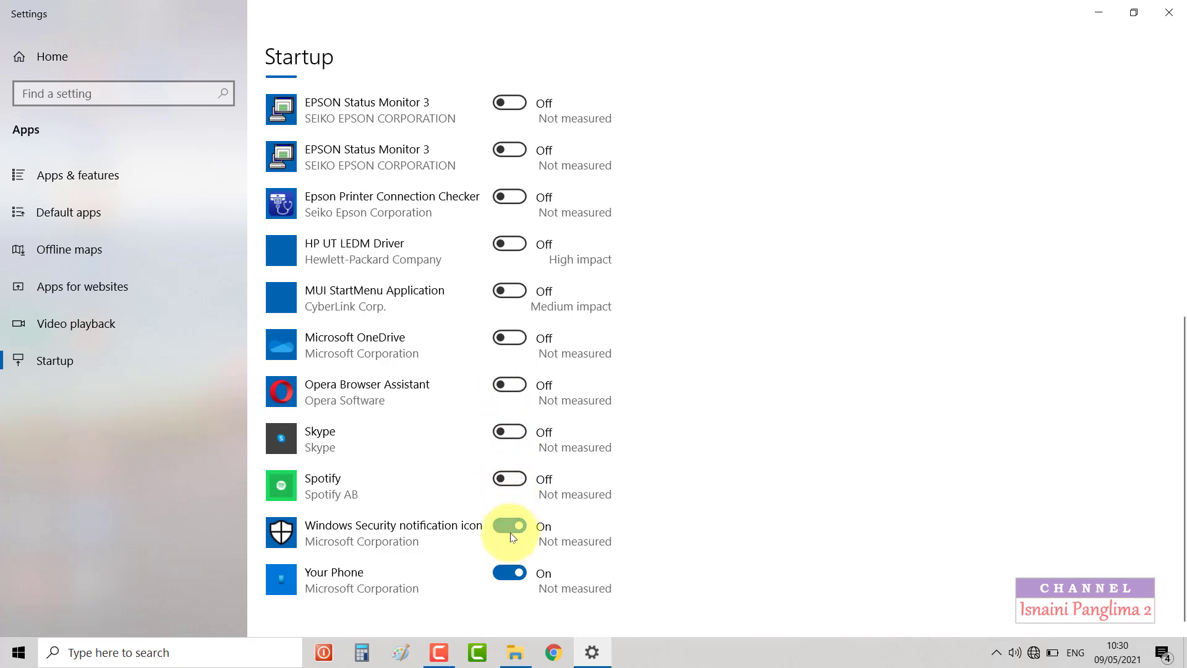
{"action": "left_click", "coordinate": [514, 572]}
Step: Turn off startup for ASUS Keyboard Hotkeys Program and close the Settings window
{"action": "scroll", "coordinate": [760, 430], "scroll_direction": "up", "scroll_amount": 1}
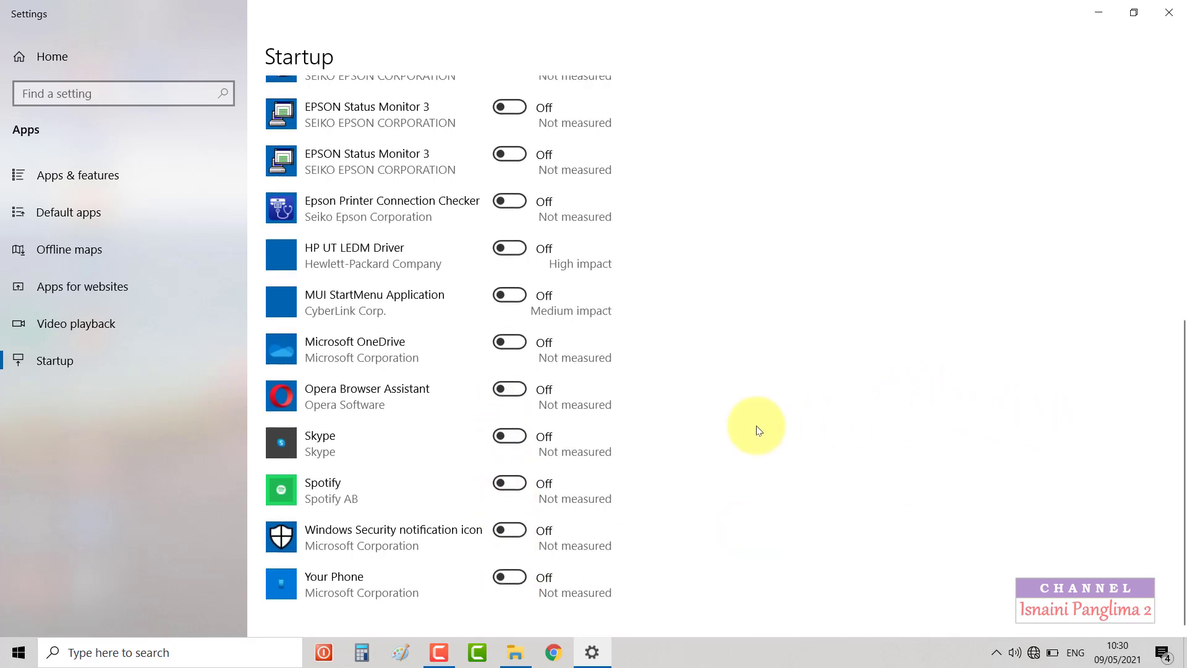
{"action": "scroll", "coordinate": [760, 431], "scroll_direction": "up", "scroll_amount": 10}
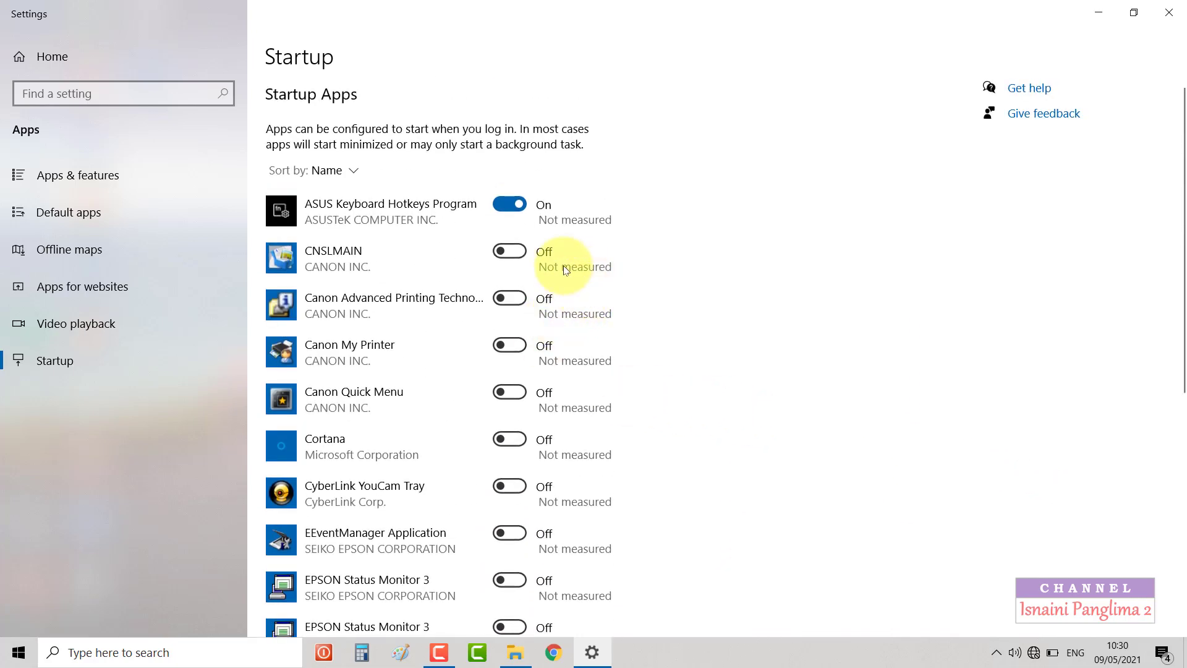
{"action": "left_click", "coordinate": [506, 203]}
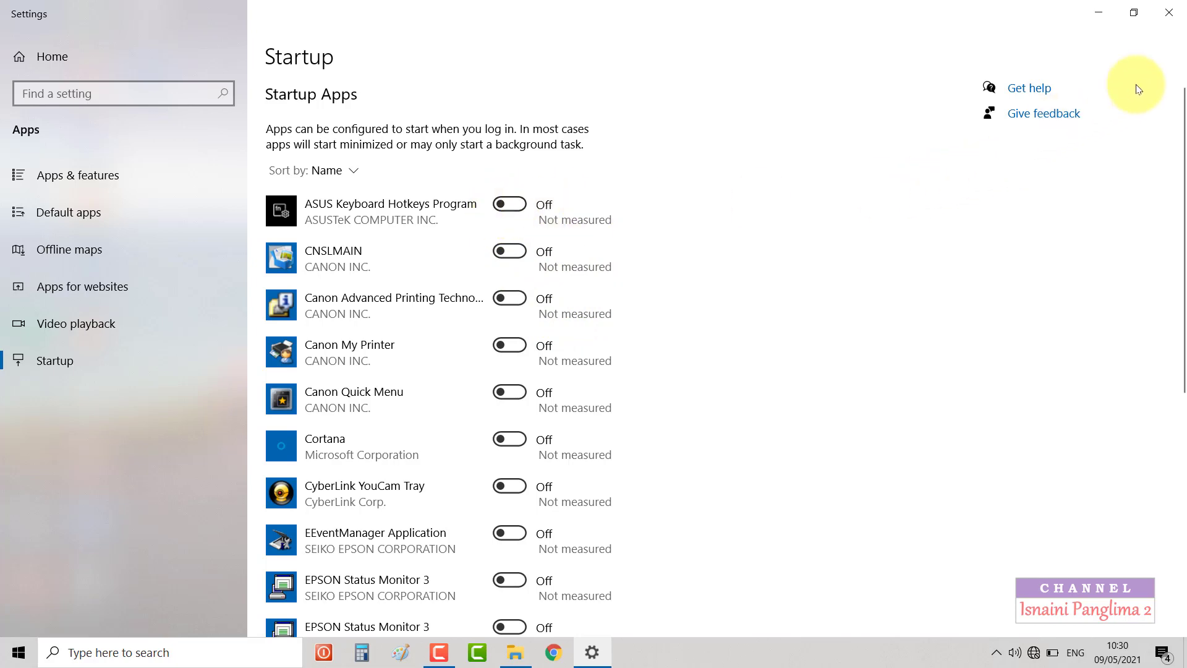
{"action": "left_click", "coordinate": [1170, 12]}
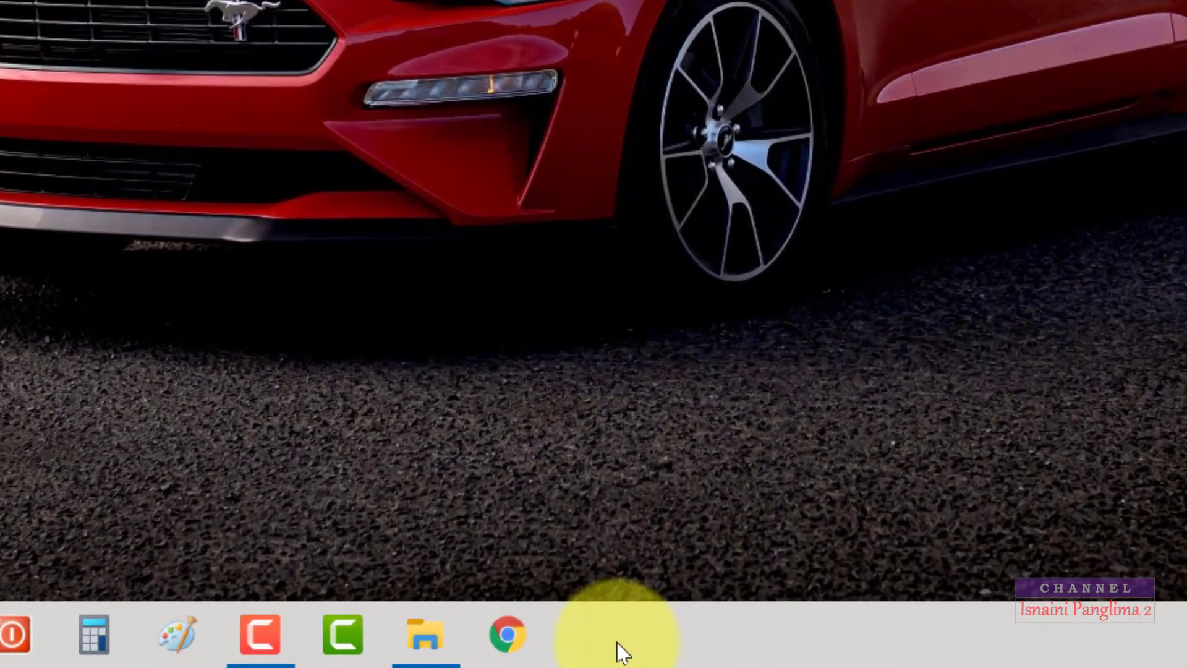
Step: Open Task Manager from the taskbar and show its list of startup programs
{"action": "right_click", "coordinate": [621, 652]}
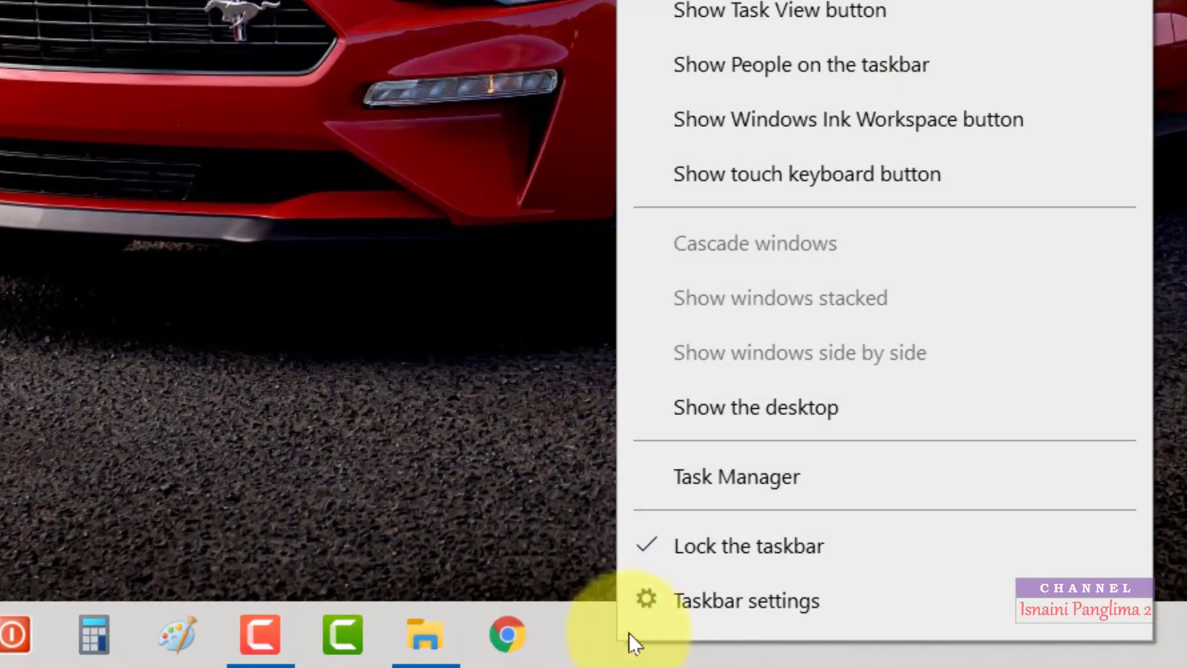
{"action": "left_click", "coordinate": [742, 480]}
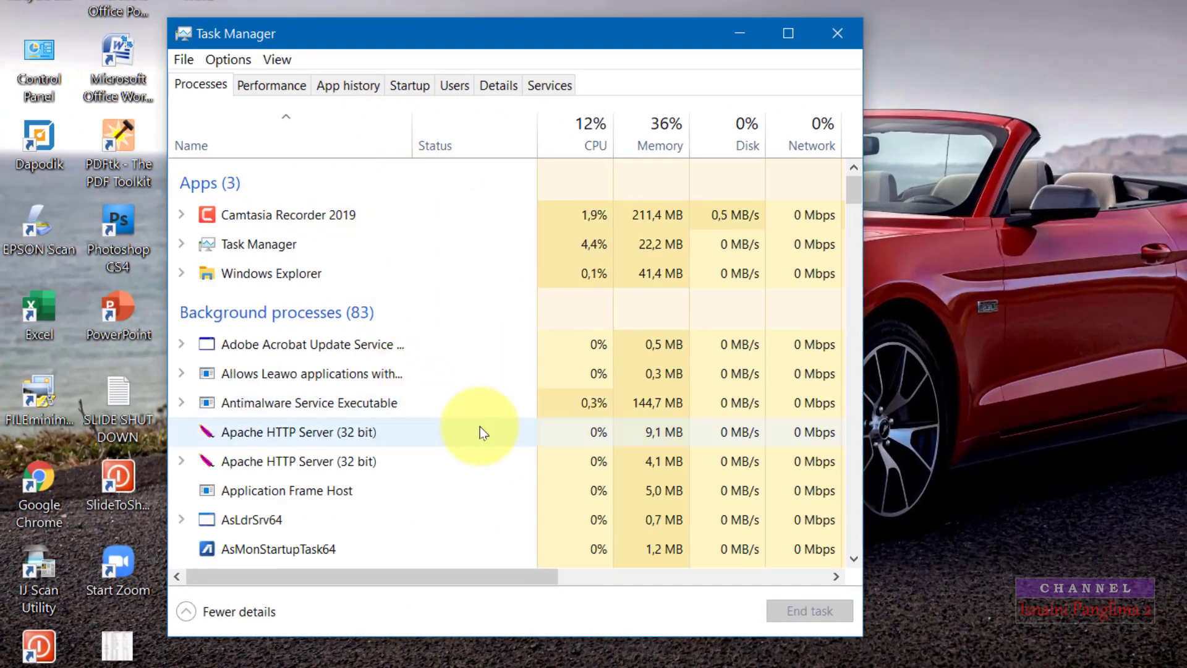
{"action": "left_click", "coordinate": [417, 88]}
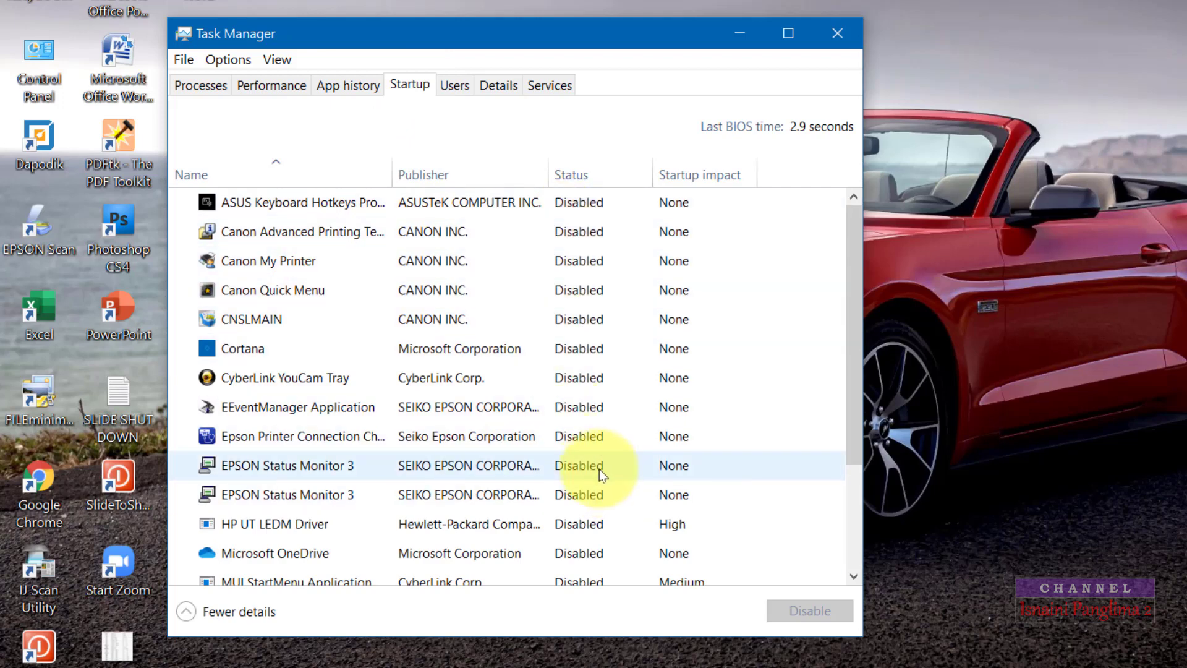
Step: Enable ASUS Keyboard Hotkeys Program and CyberLink YouCam Tray as startup programs in Task Manager
{"action": "left_click", "coordinate": [592, 289]}
{"action": "left_click", "coordinate": [575, 208]}
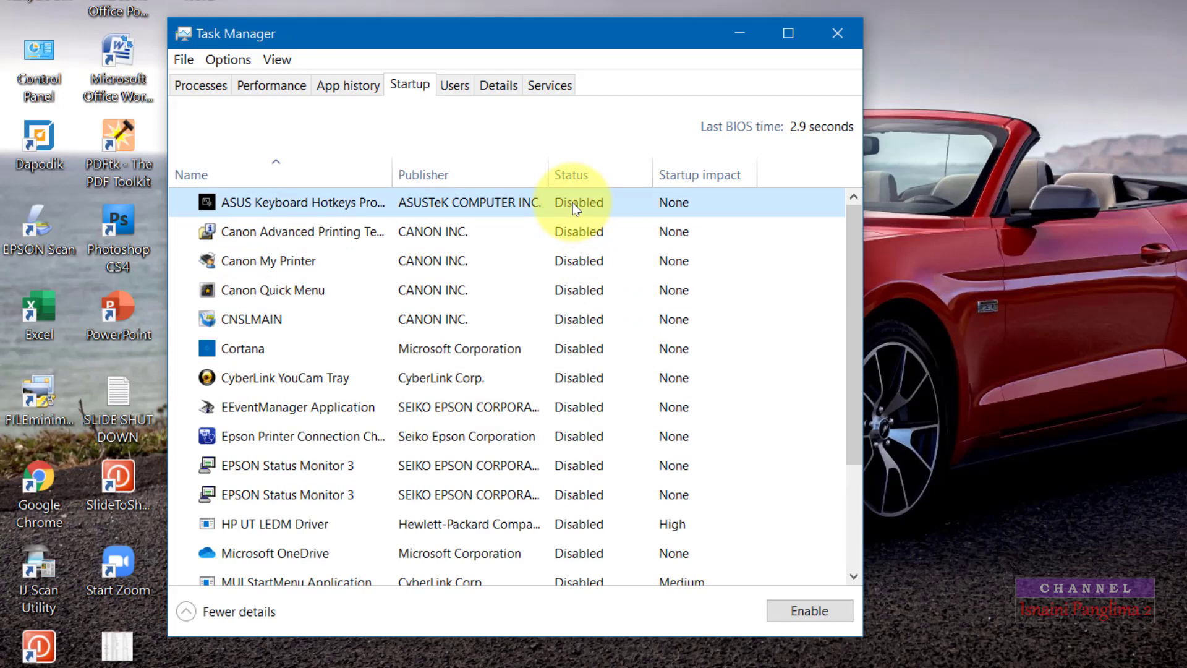
{"action": "left_click", "coordinate": [809, 610]}
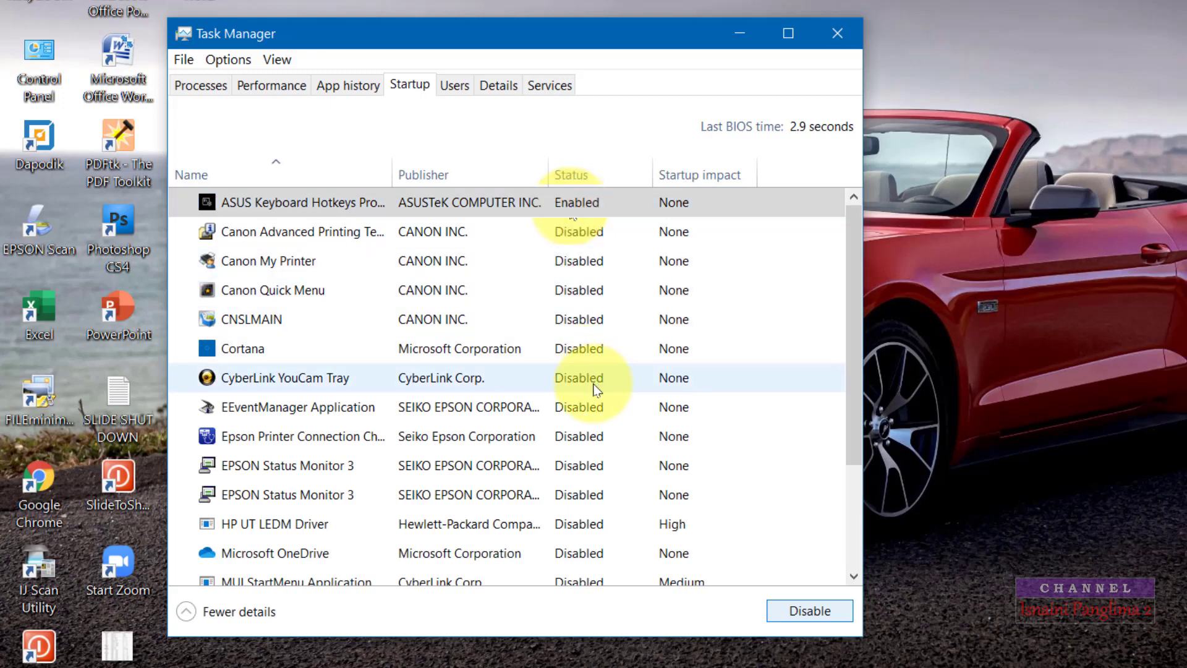
{"action": "left_click_drag", "start_coordinate": [851, 355], "coordinate": [860, 417]}
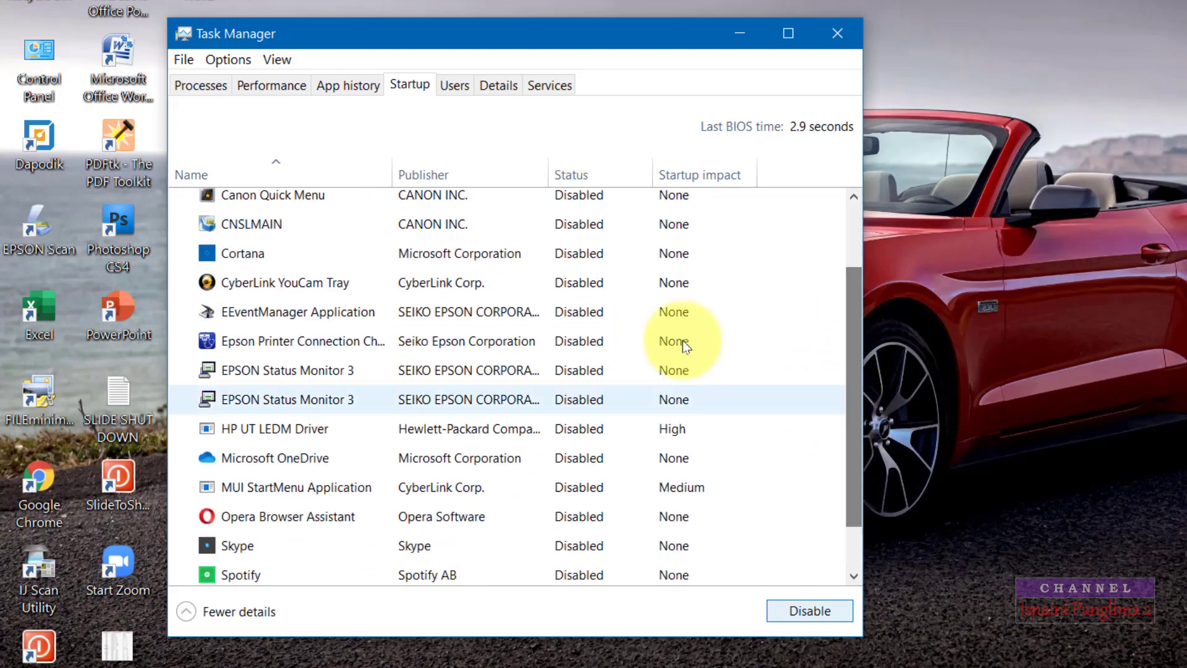
{"action": "left_click", "coordinate": [581, 280]}
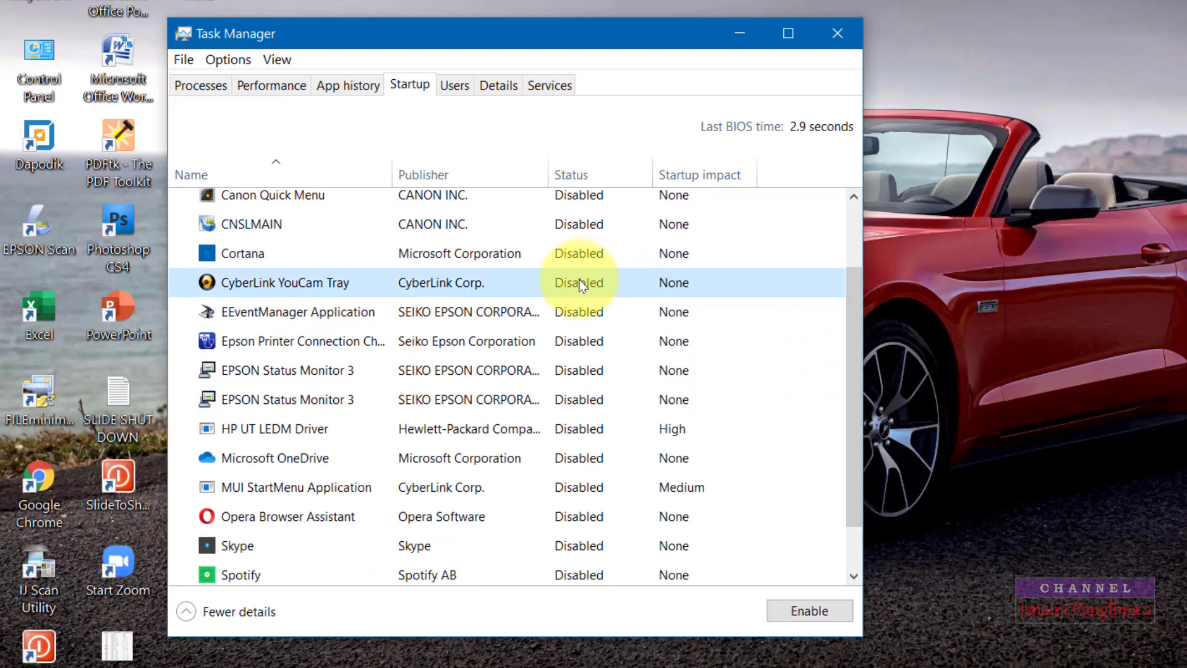
{"action": "left_click", "coordinate": [807, 611]}
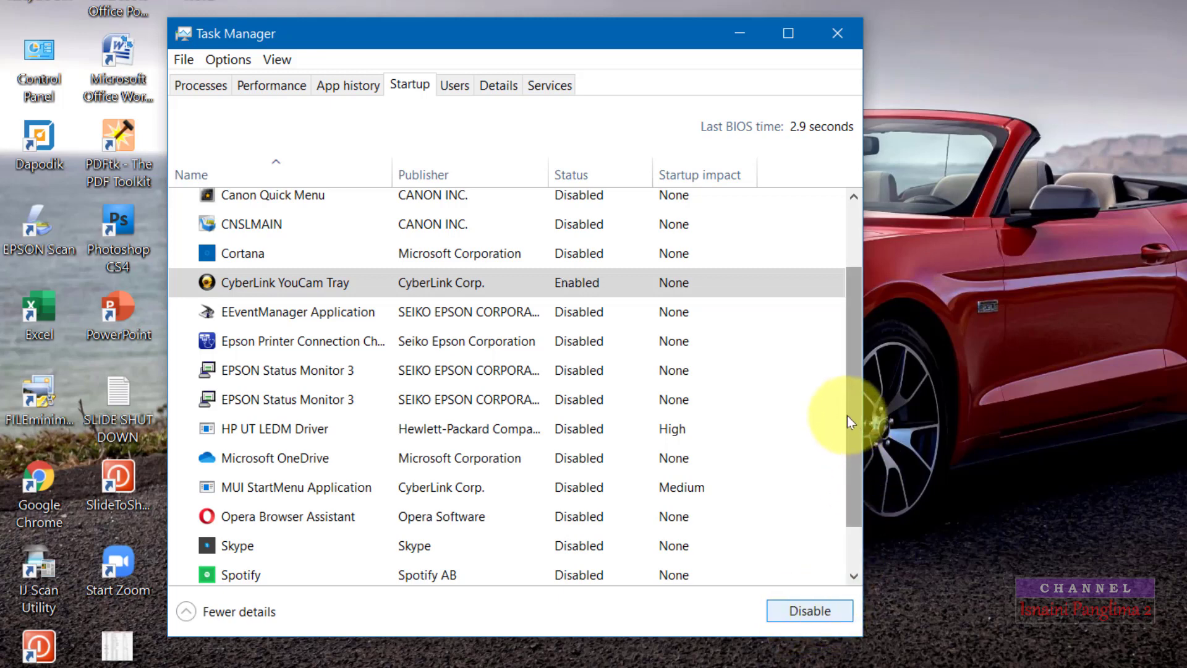
Step: Enable the Windows Security notification icon at startup and close Task Manager
{"action": "left_click_drag", "start_coordinate": [848, 416], "coordinate": [843, 499]}
{"action": "left_click", "coordinate": [647, 540]}
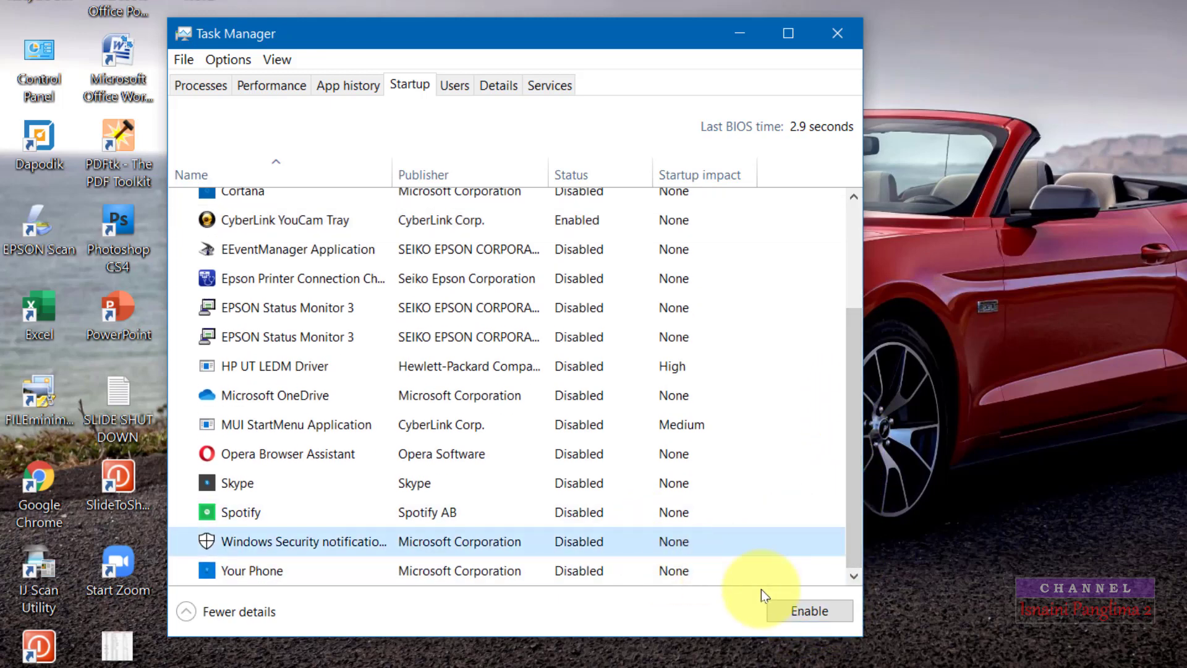
{"action": "left_click", "coordinate": [797, 606]}
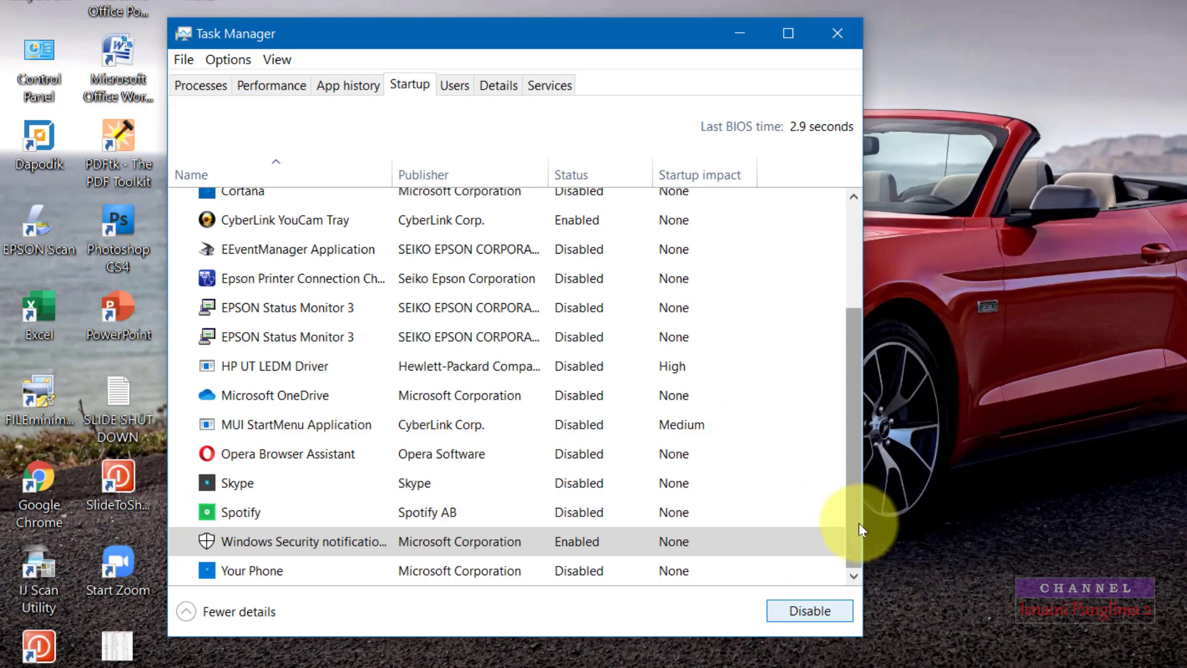
{"action": "left_click_drag", "start_coordinate": [857, 522], "coordinate": [858, 326]}
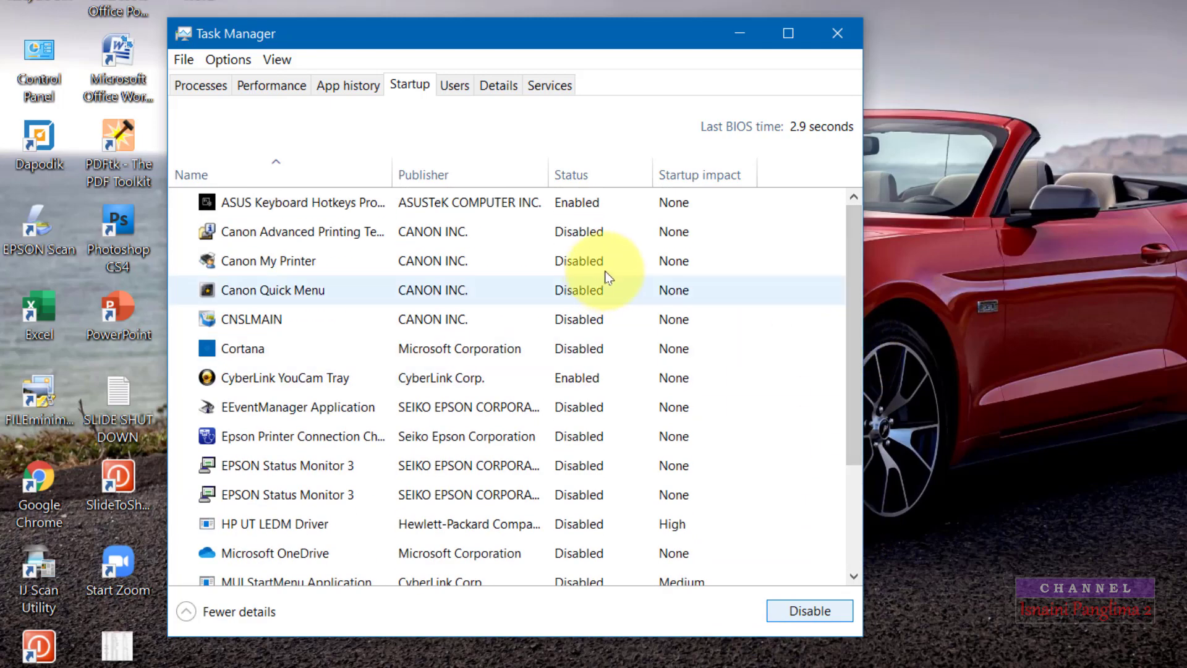
{"action": "left_click", "coordinate": [835, 35]}
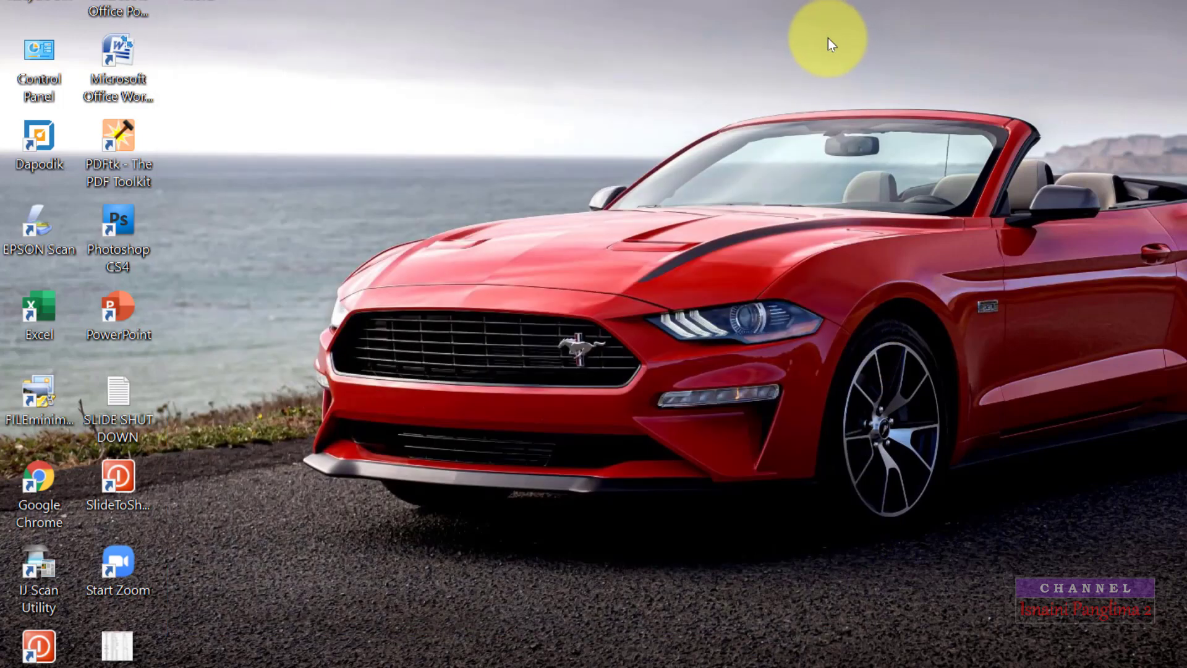